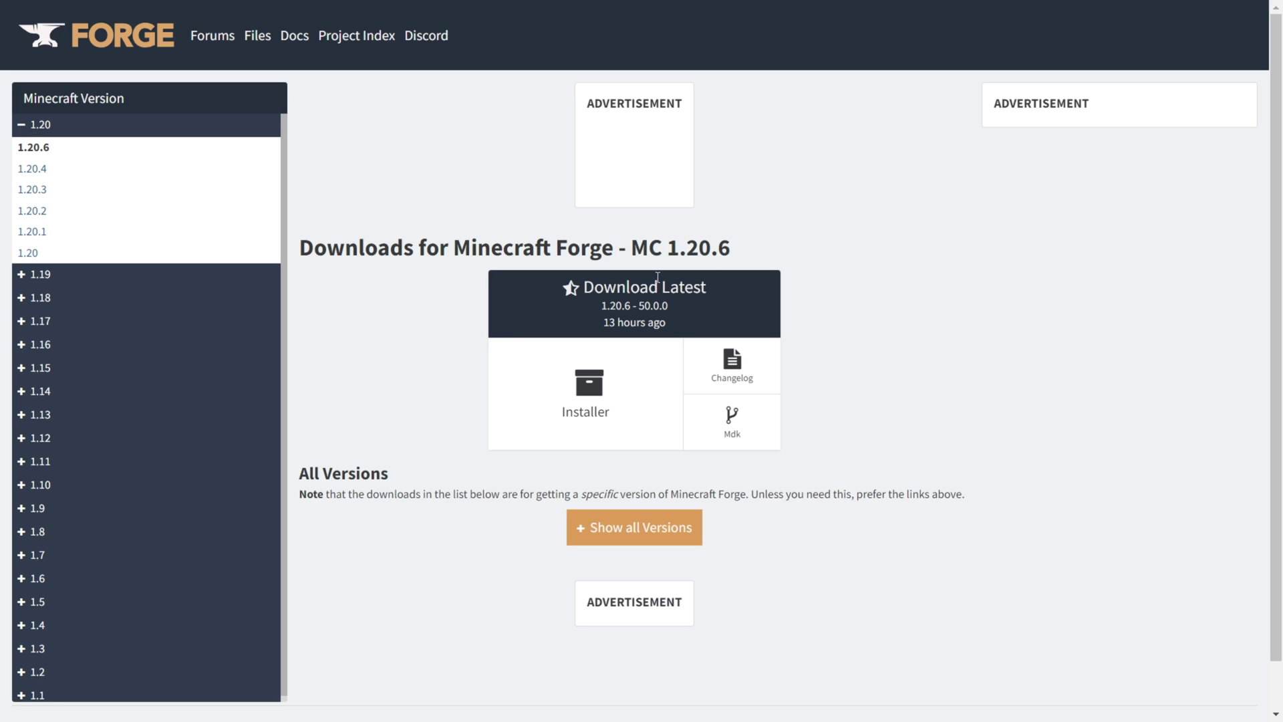
Check the 1.20.2 downloads, return to 1.20.6, and request its latest Installer download.
{"action": "left_click_drag", "start_coordinate": [638, 253], "coordinate": [759, 256]}
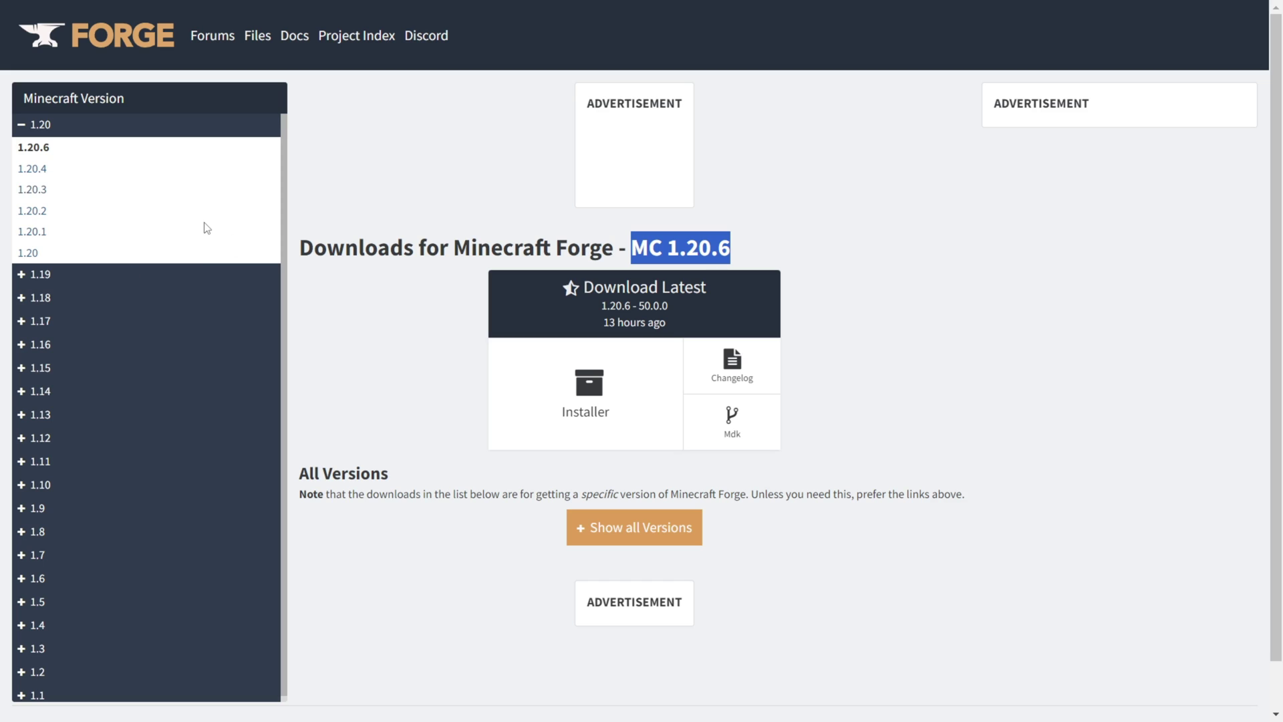
{"action": "left_click", "coordinate": [387, 311]}
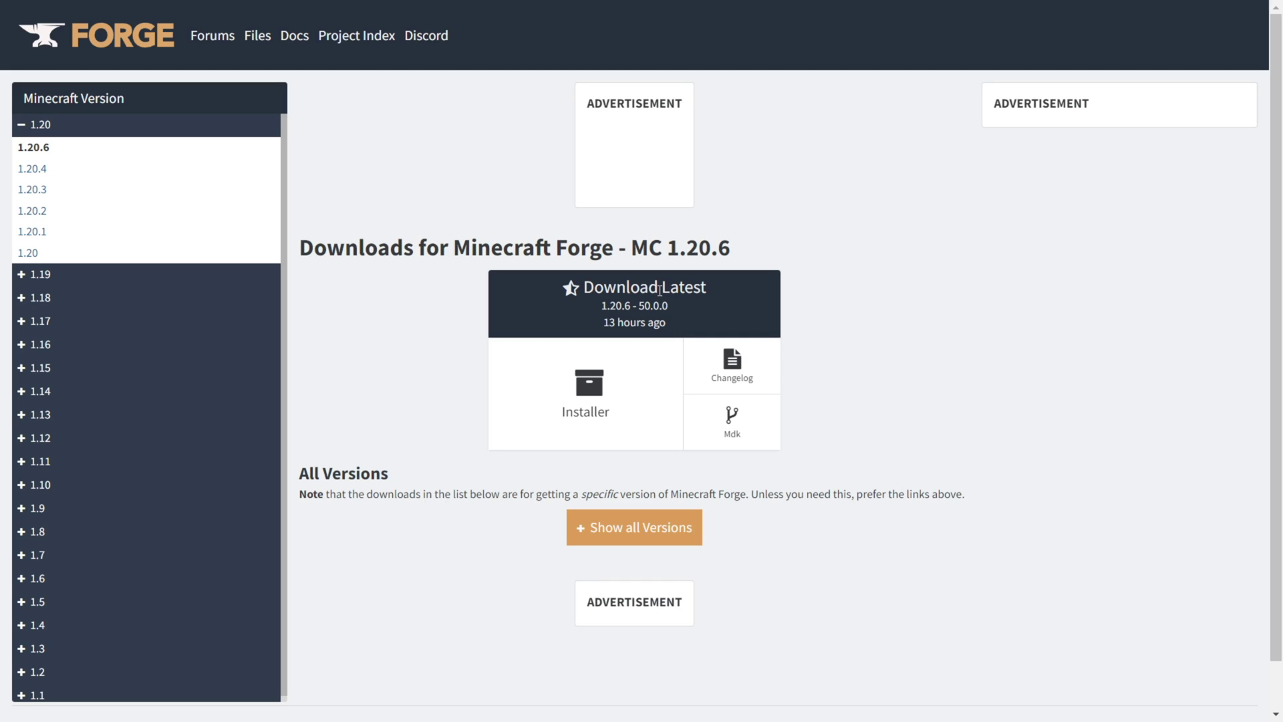
{"action": "left_click", "coordinate": [37, 210]}
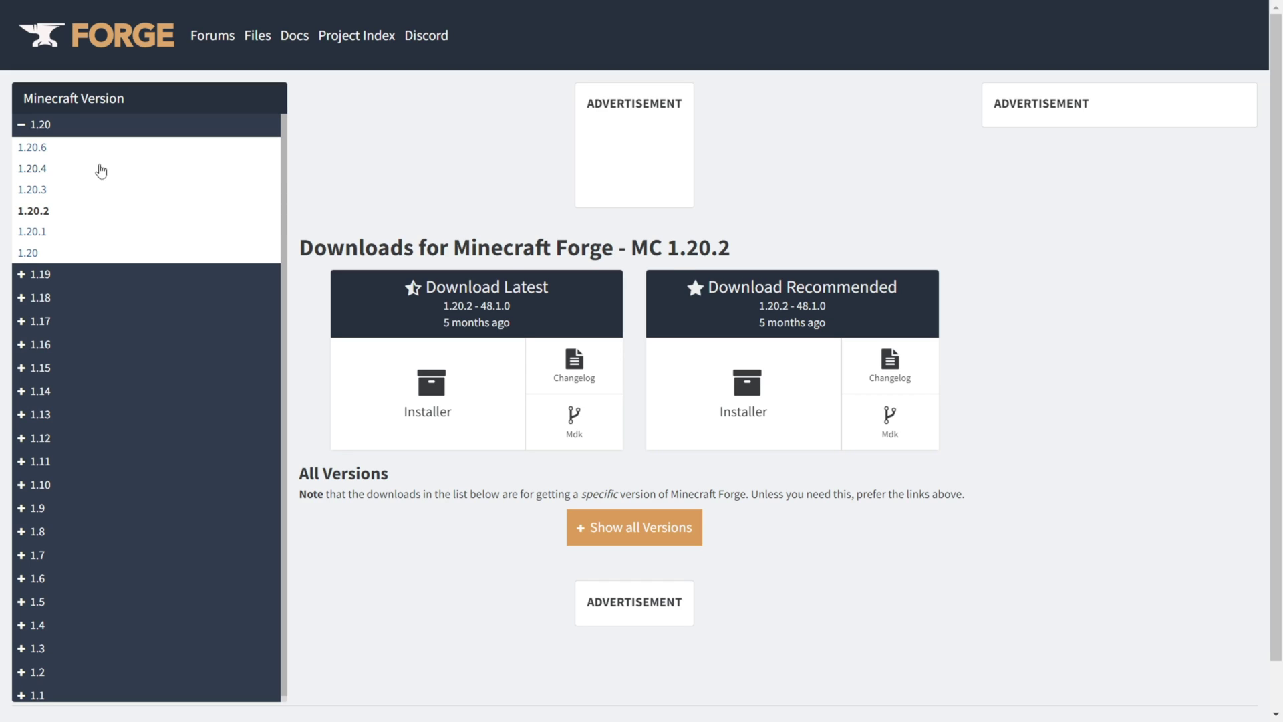
{"action": "left_click", "coordinate": [35, 148]}
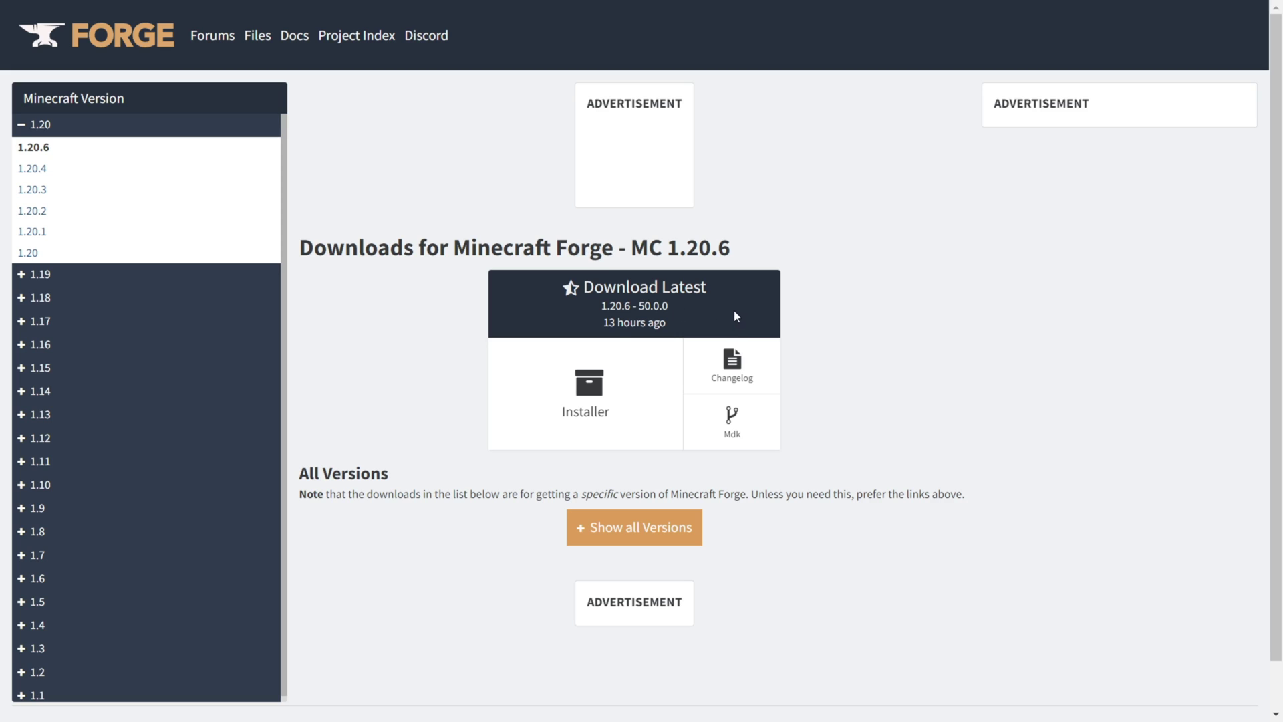
{"action": "left_click", "coordinate": [602, 401]}
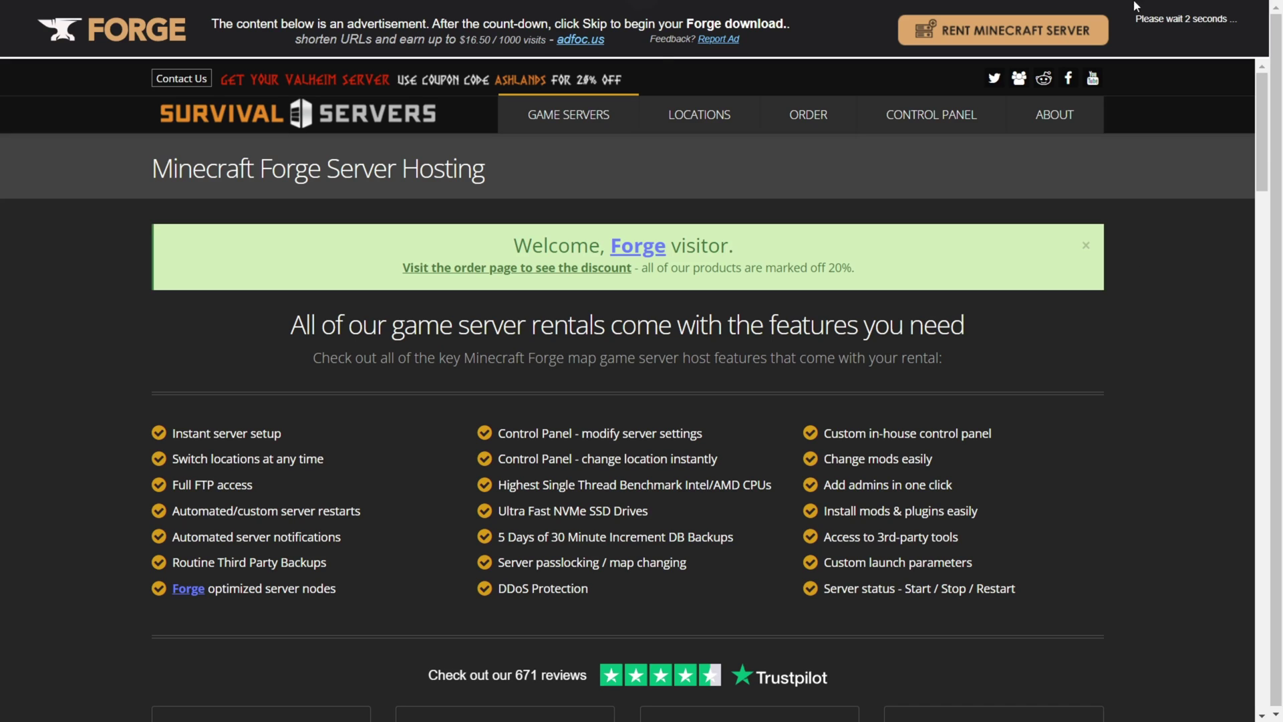
Skip the advertisement so forge-1.20.6-50.0.0-installer.jar downloads to Downloads.
{"action": "left_click", "coordinate": [1189, 30]}
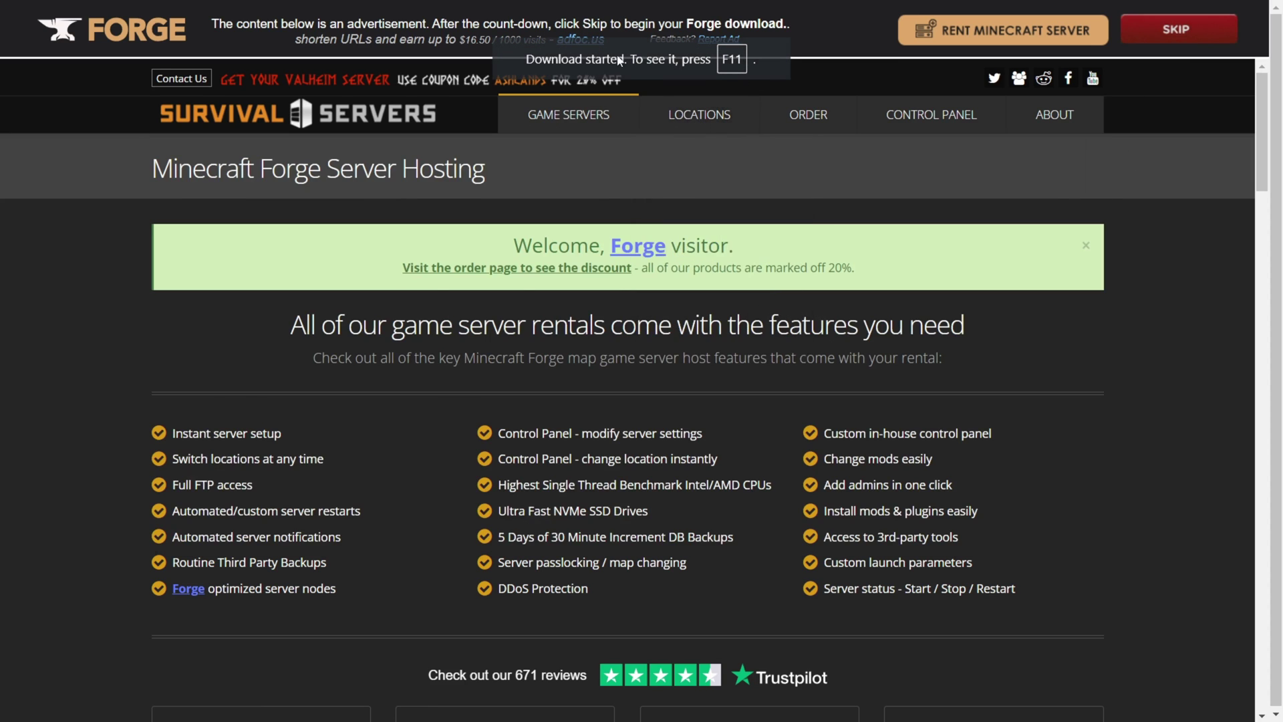
{"action": "mouse_move", "coordinate": [587, 133]}
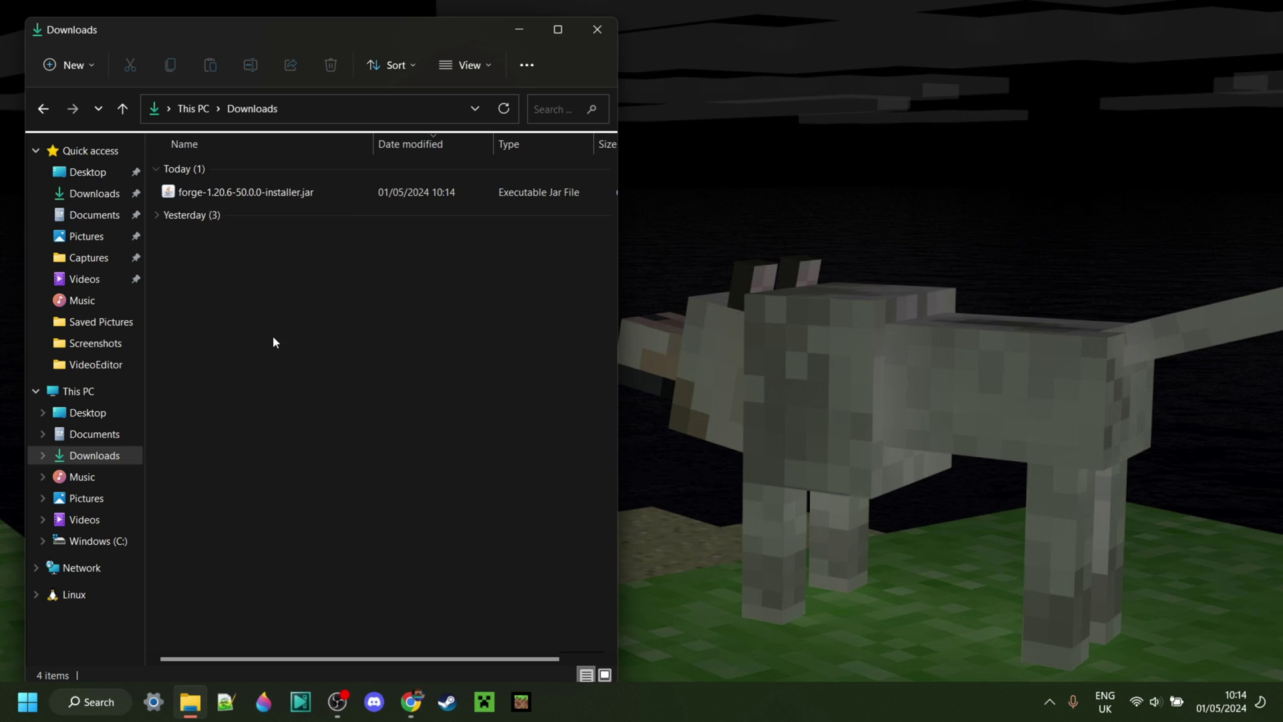
Bring up the Open with app list for the Forge installer jar in Downloads.
{"action": "right_click", "coordinate": [190, 197]}
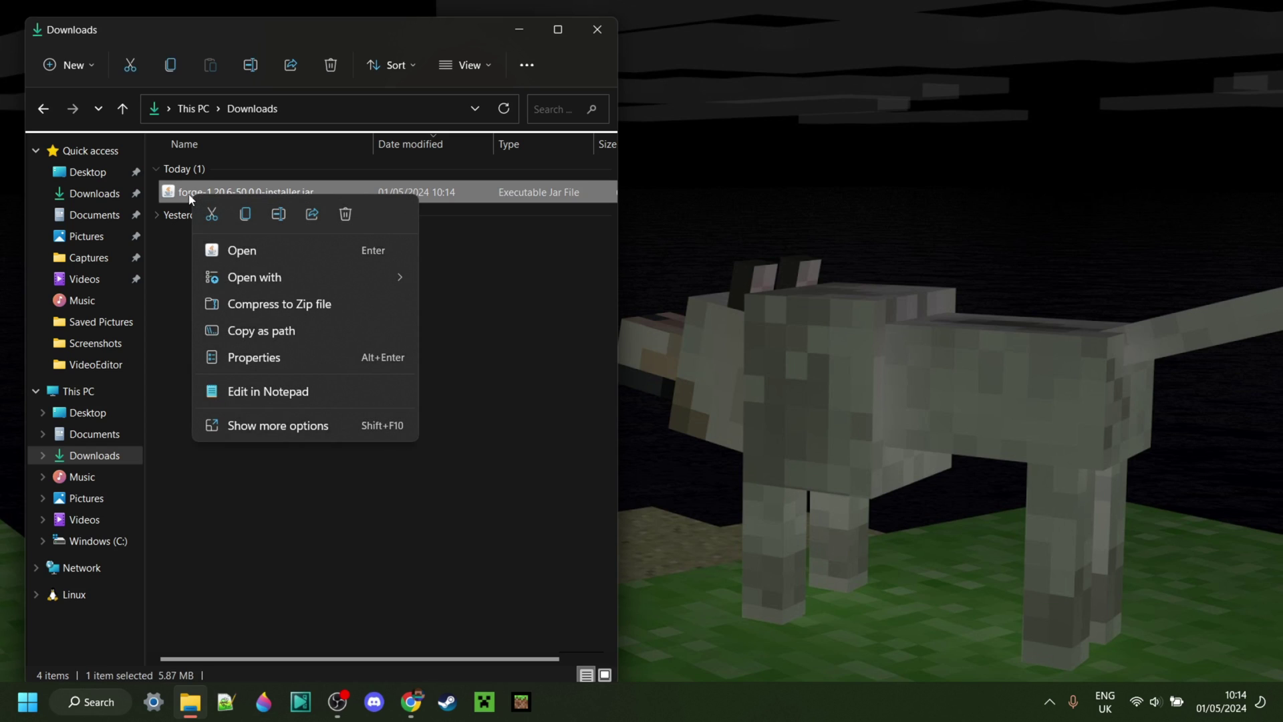
{"action": "mouse_move", "coordinate": [319, 281]}
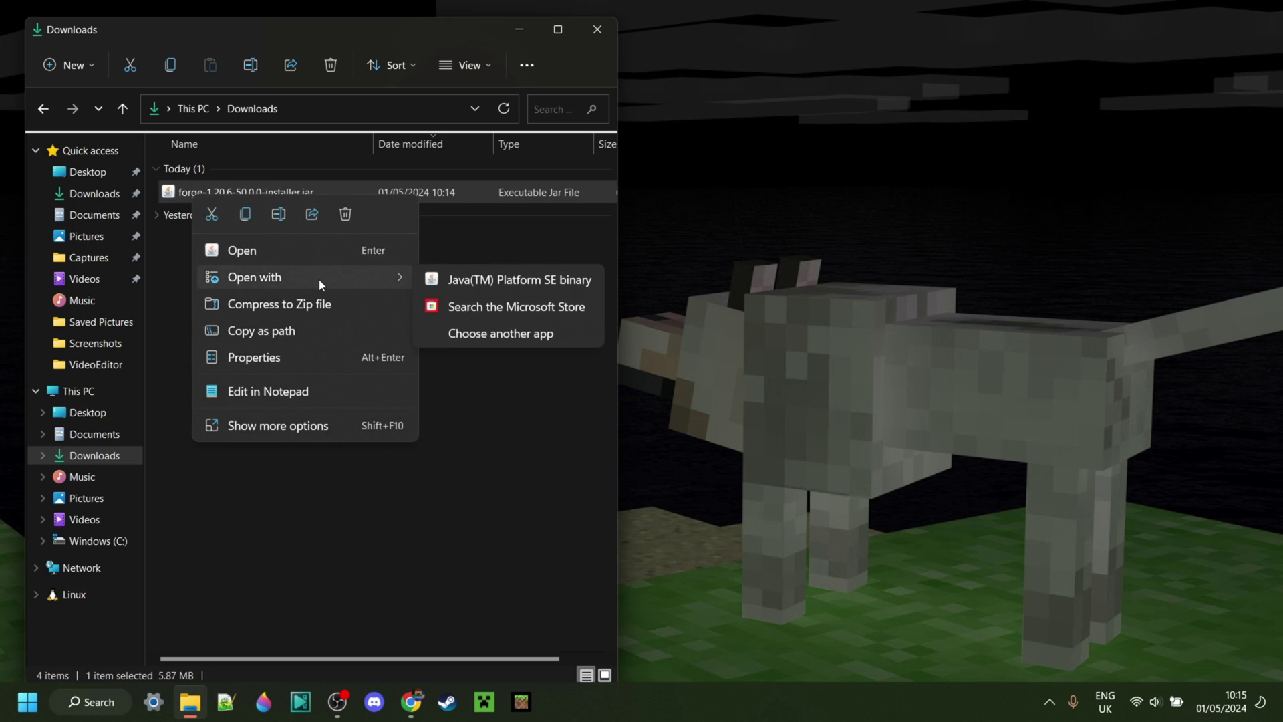
Run the jar with Java and install the Forge 1.20.6 client, confirming completion.
{"action": "left_click", "coordinate": [490, 282]}
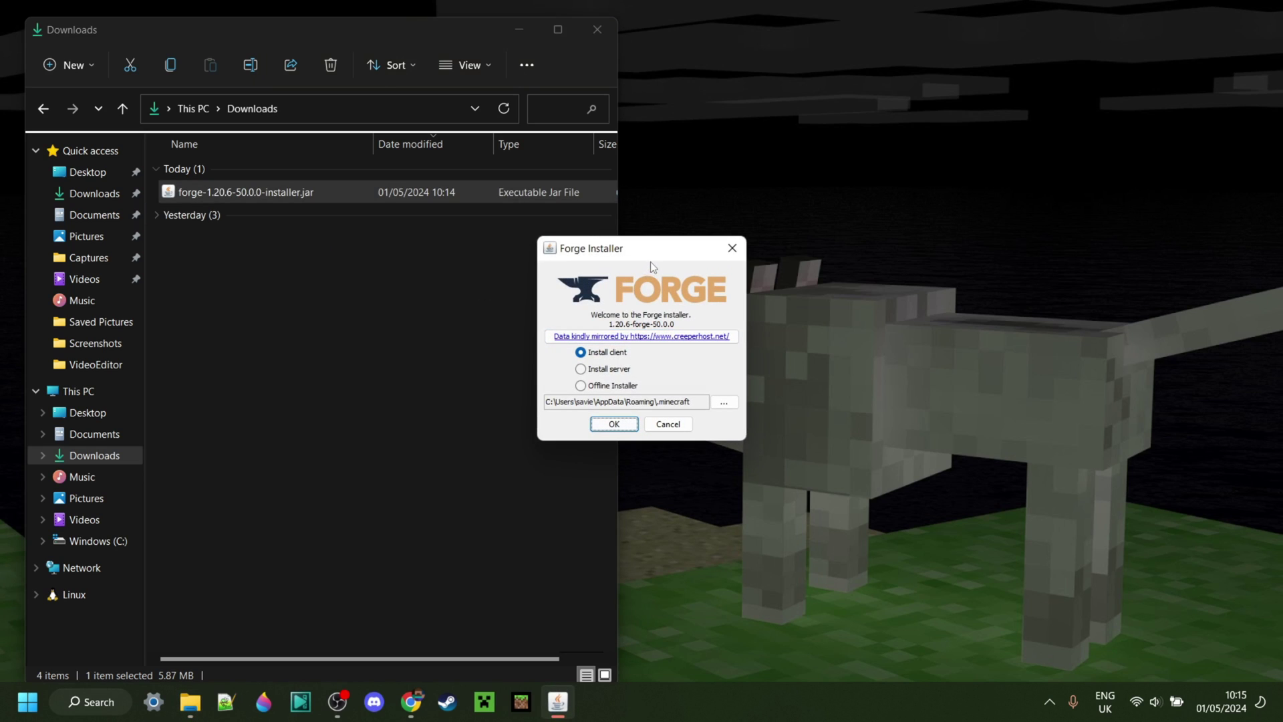
{"action": "left_click_drag", "start_coordinate": [652, 258], "coordinate": [660, 231]}
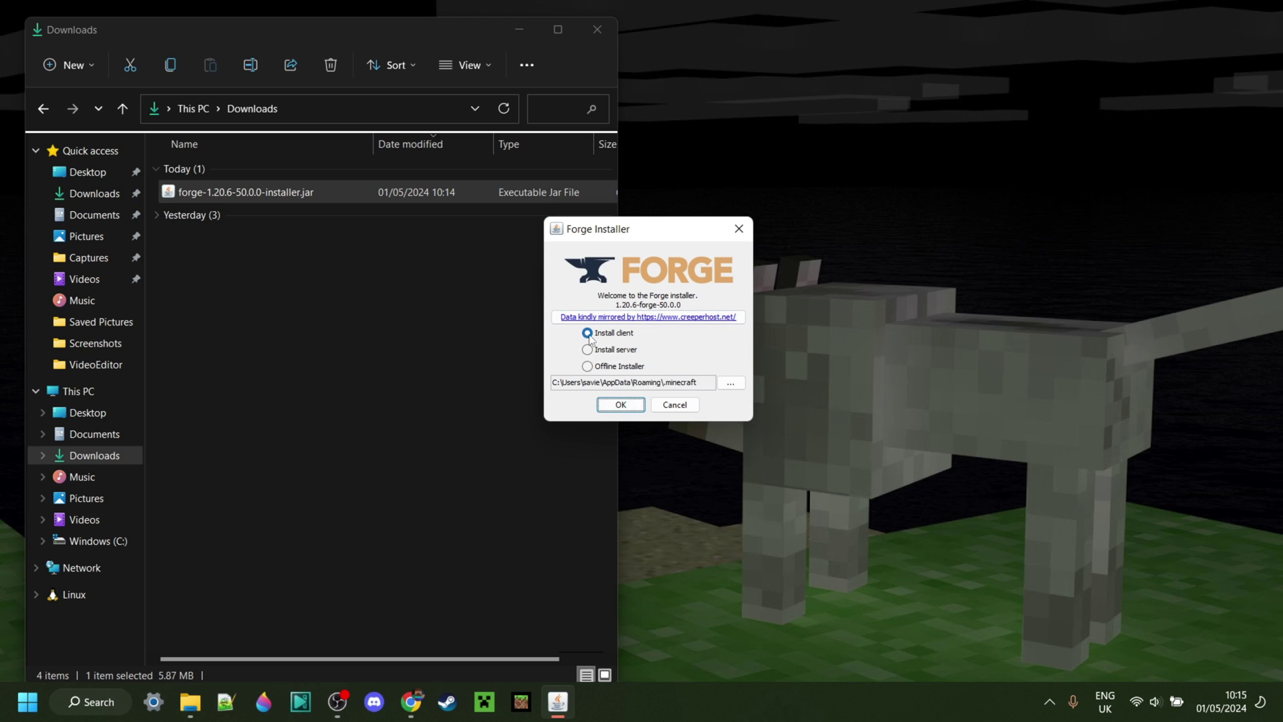
{"action": "left_click", "coordinate": [620, 405]}
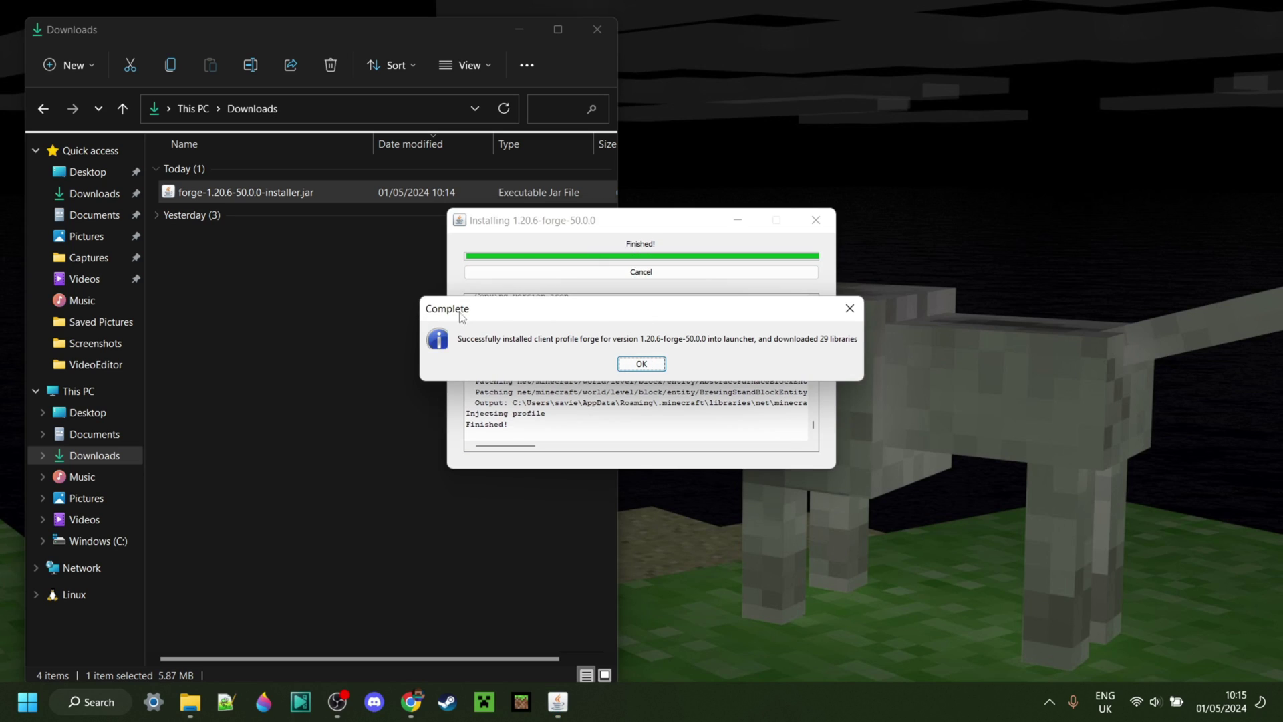
{"action": "left_click", "coordinate": [641, 365]}
Delete forge-1.20.6-50.0.0-installer.jar from the Downloads folder.
{"action": "left_click", "coordinate": [218, 251]}
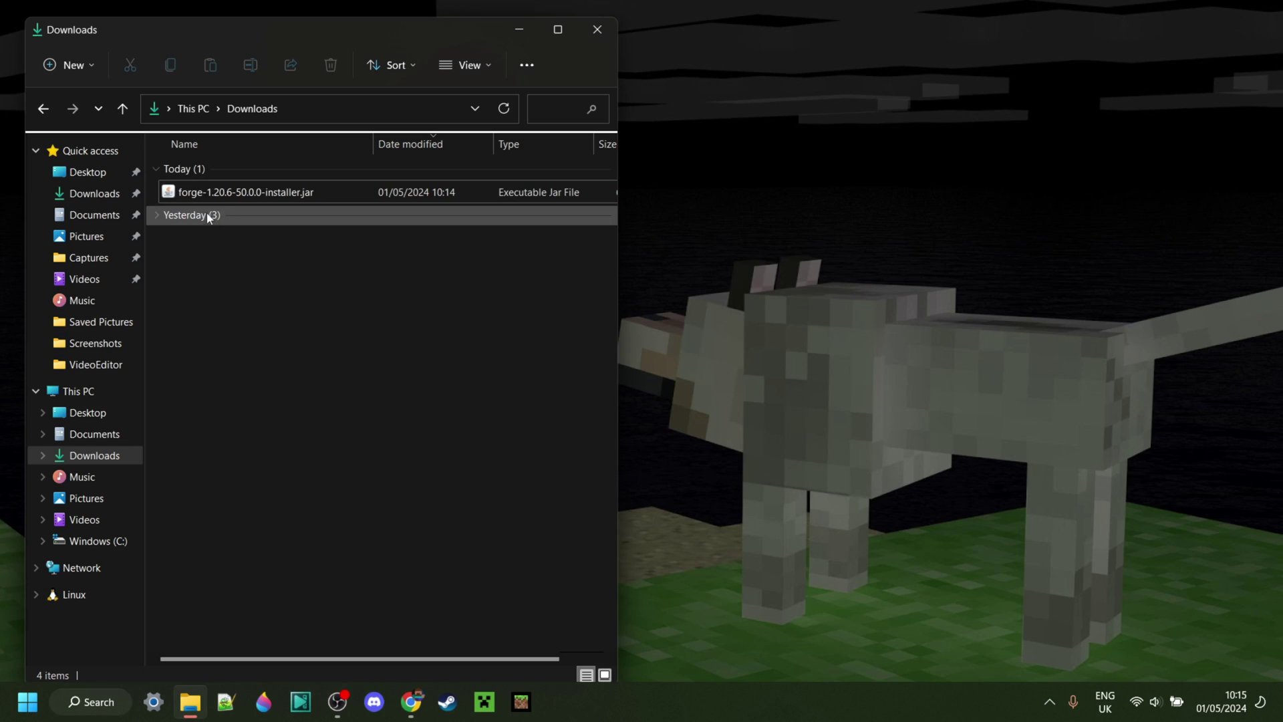
{"action": "left_click", "coordinate": [203, 195]}
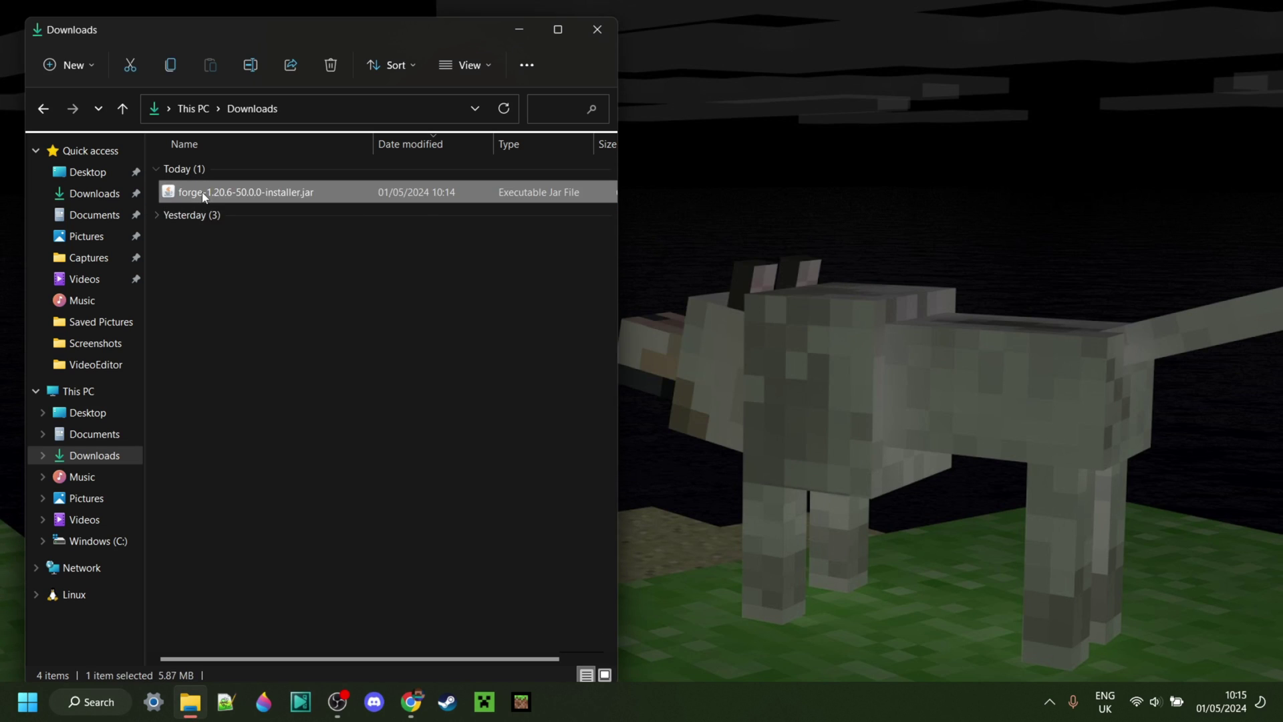
{"action": "right_click", "coordinate": [204, 196]}
{"action": "left_click", "coordinate": [358, 213]}
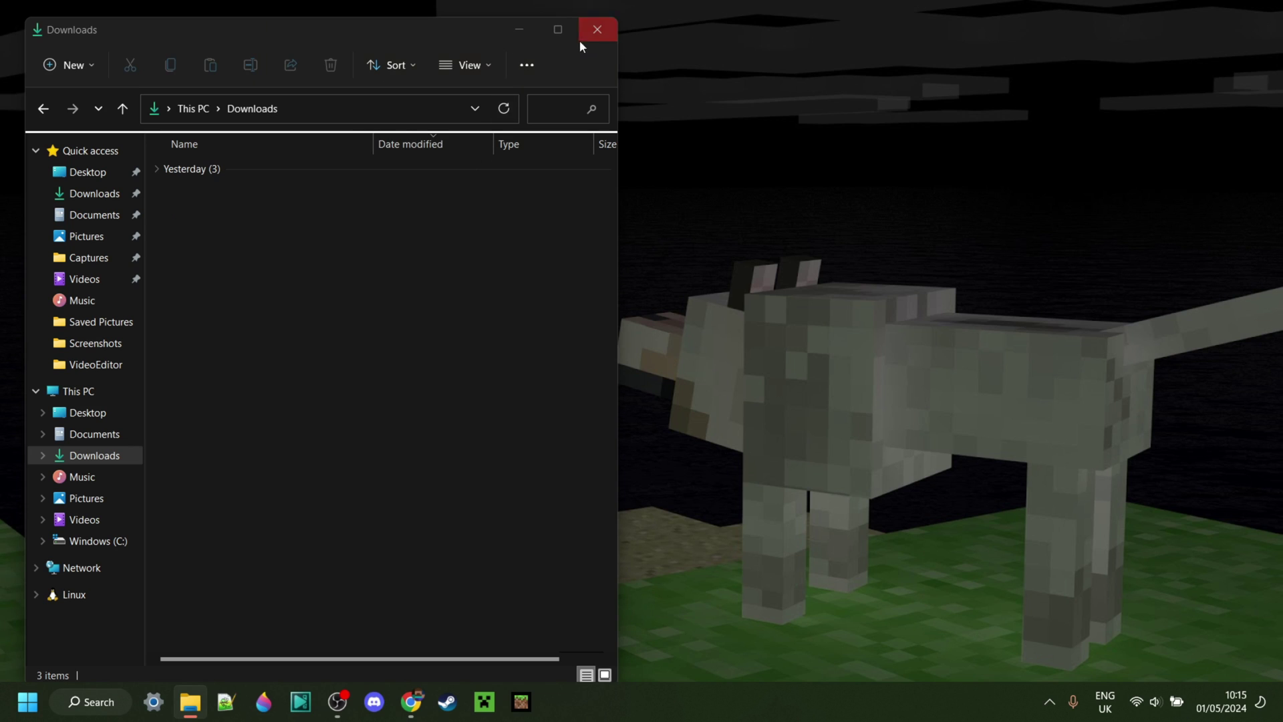
Choose the forge 1.20.6-forge-50.0.0 installation, press Play, and accept the risks warning.
{"action": "left_click", "coordinate": [597, 30]}
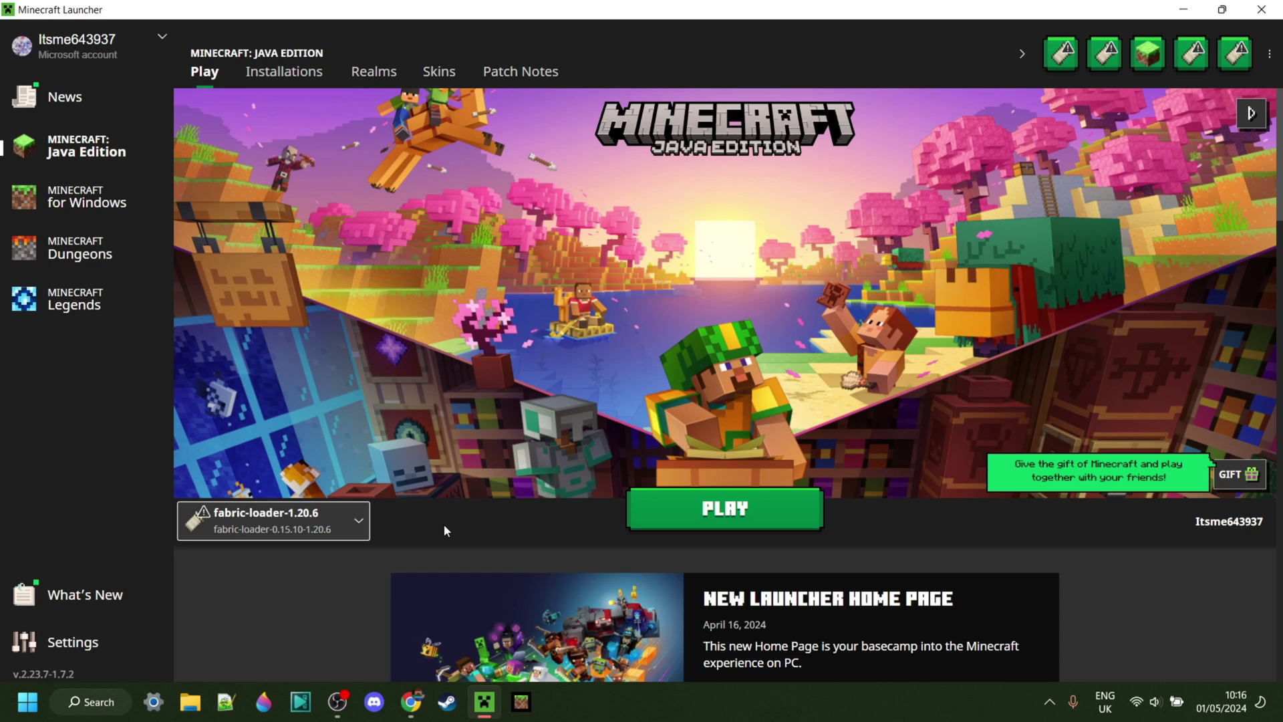
{"action": "left_click", "coordinate": [351, 515]}
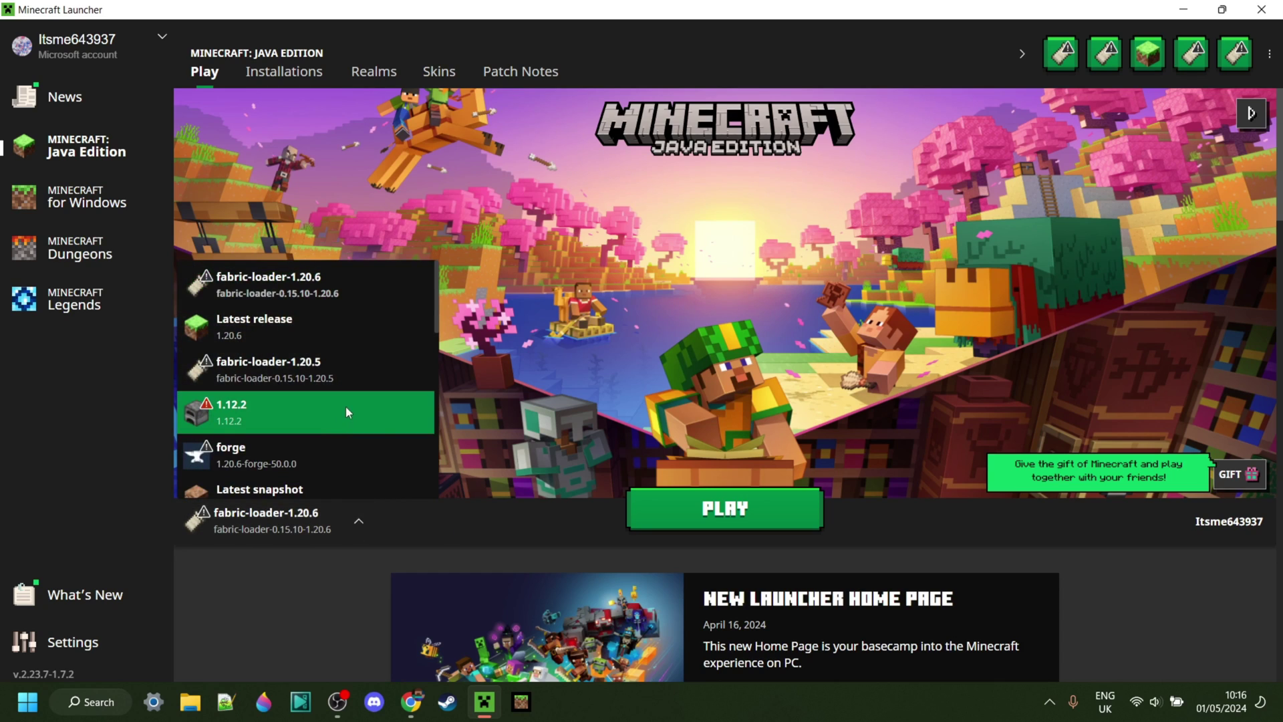
{"action": "scroll", "coordinate": [310, 374], "scroll_direction": "down", "scroll_amount": 1}
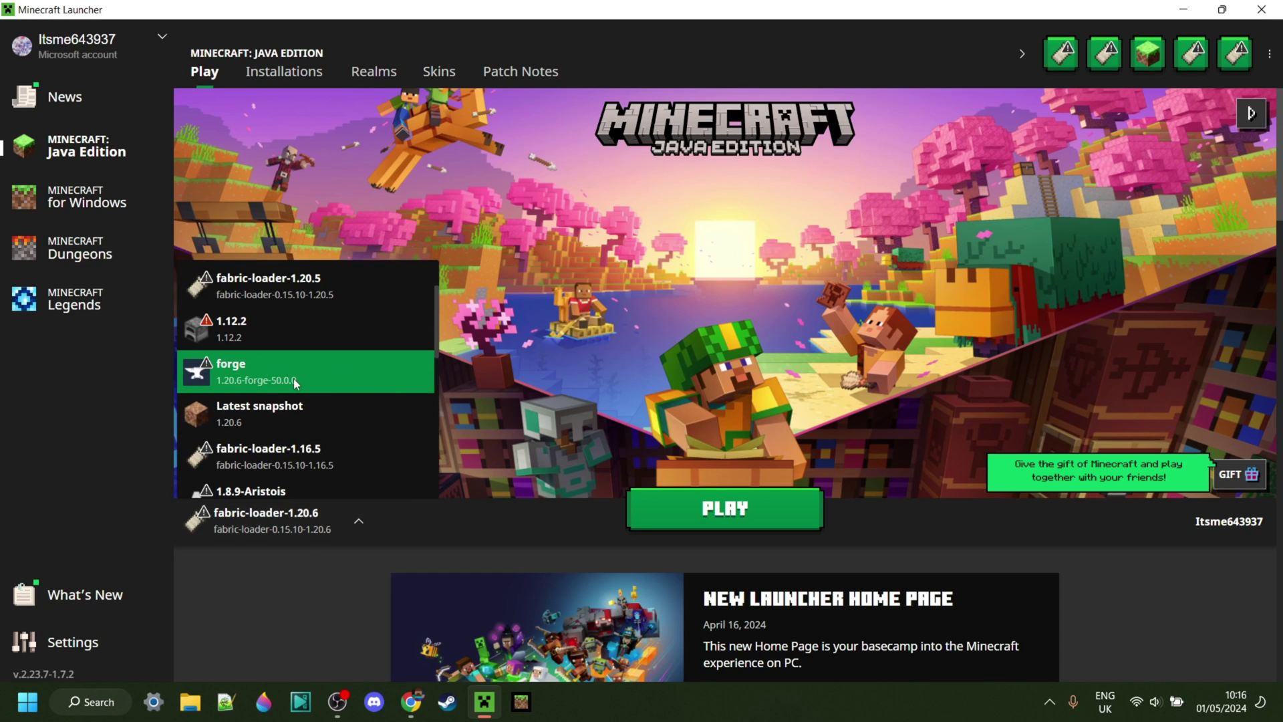
{"action": "left_click", "coordinate": [294, 378]}
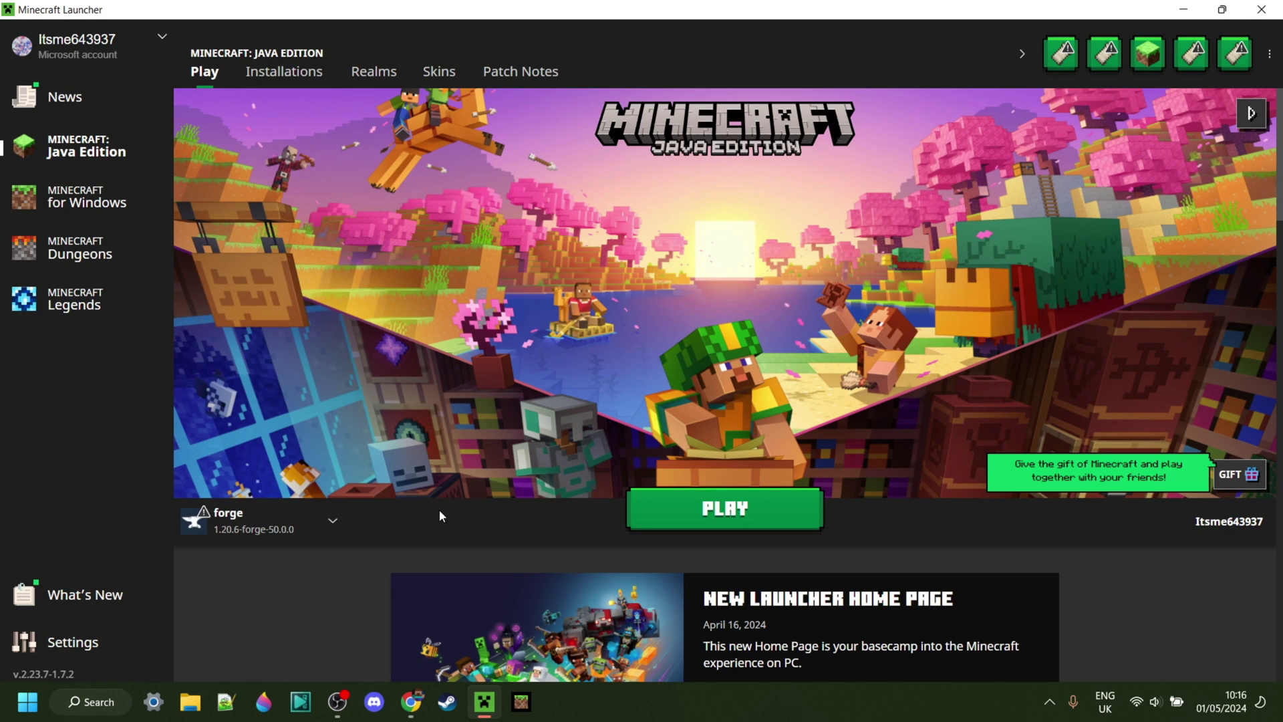
{"action": "left_click", "coordinate": [721, 509]}
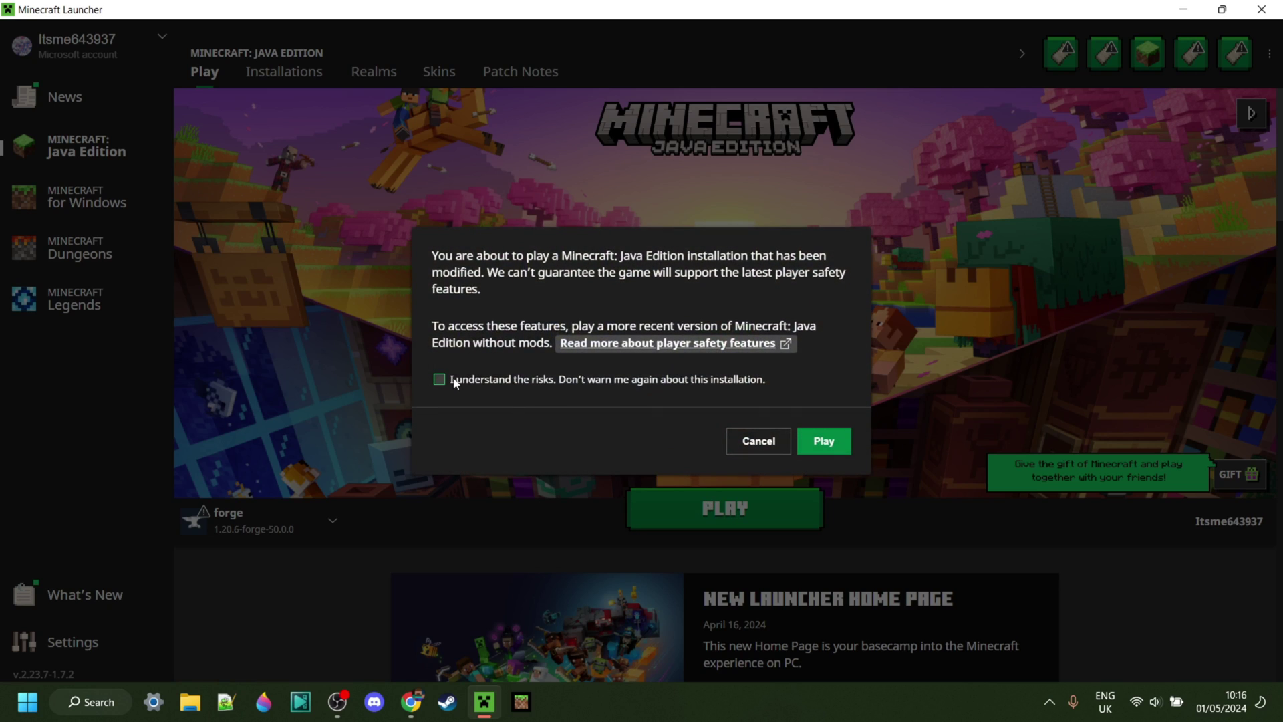
{"action": "left_click", "coordinate": [452, 381]}
Confirm the modded launch and move the Minecraft window to the upper right.
{"action": "left_click", "coordinate": [836, 442]}
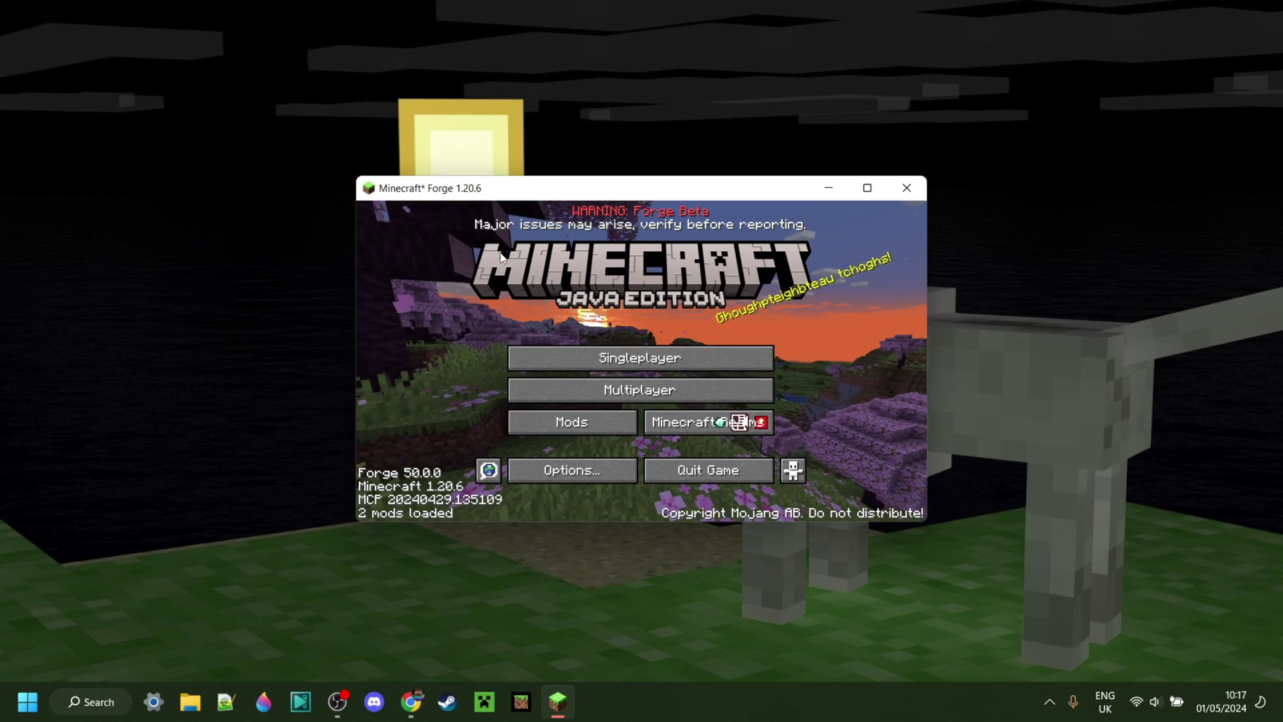
{"action": "left_click_drag", "start_coordinate": [675, 191], "coordinate": [913, 123]}
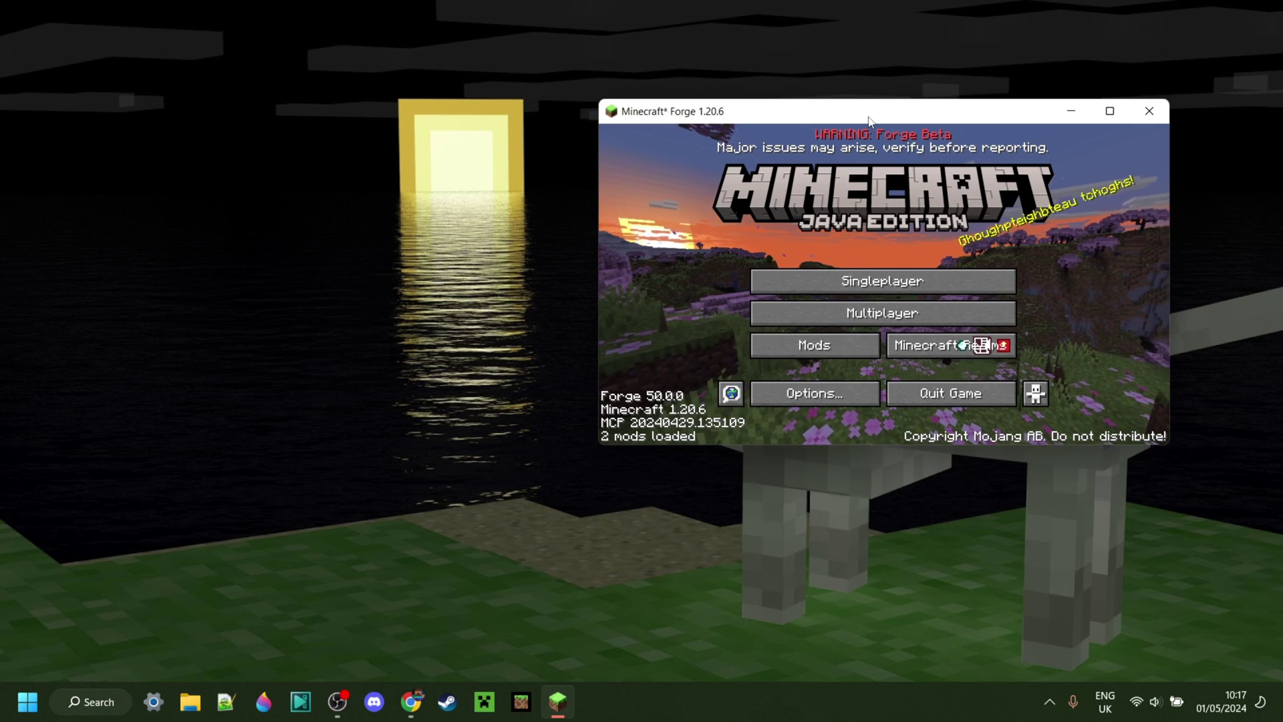
Run %appdata% from the Win+R box to open the Roaming folder.
{"action": "key", "text": "super+r"}
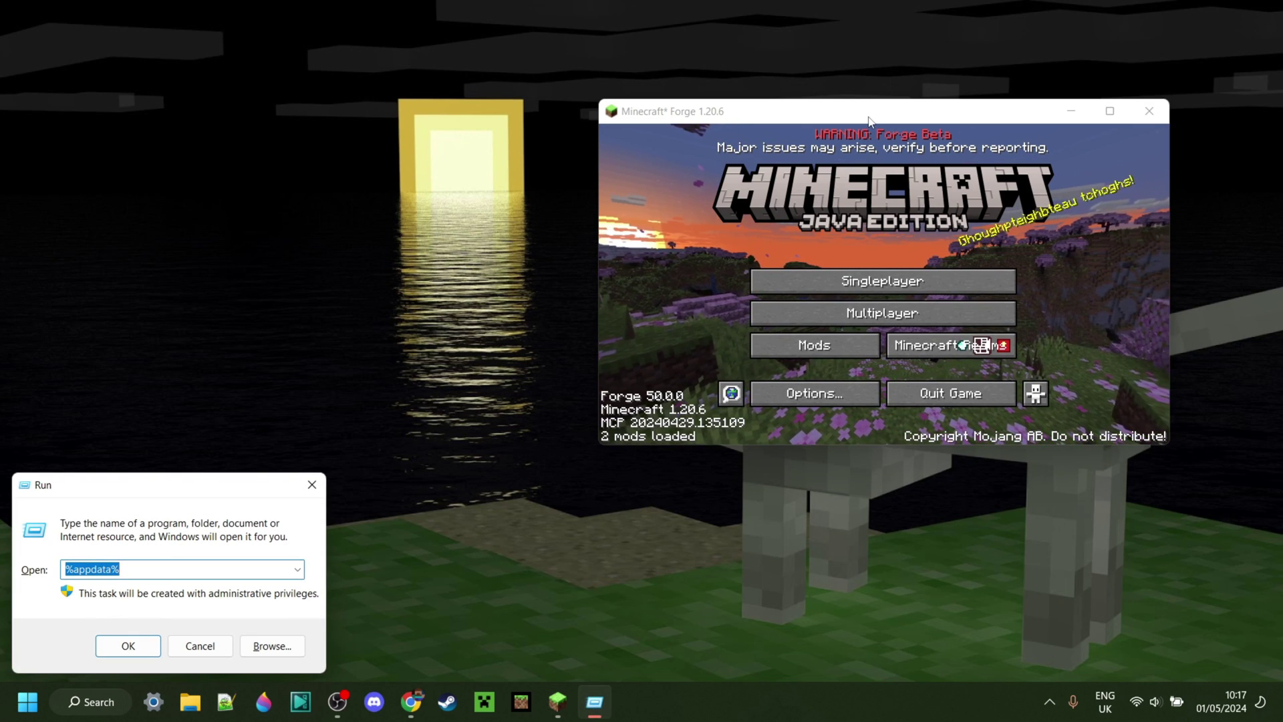
{"action": "type", "text": "%"}
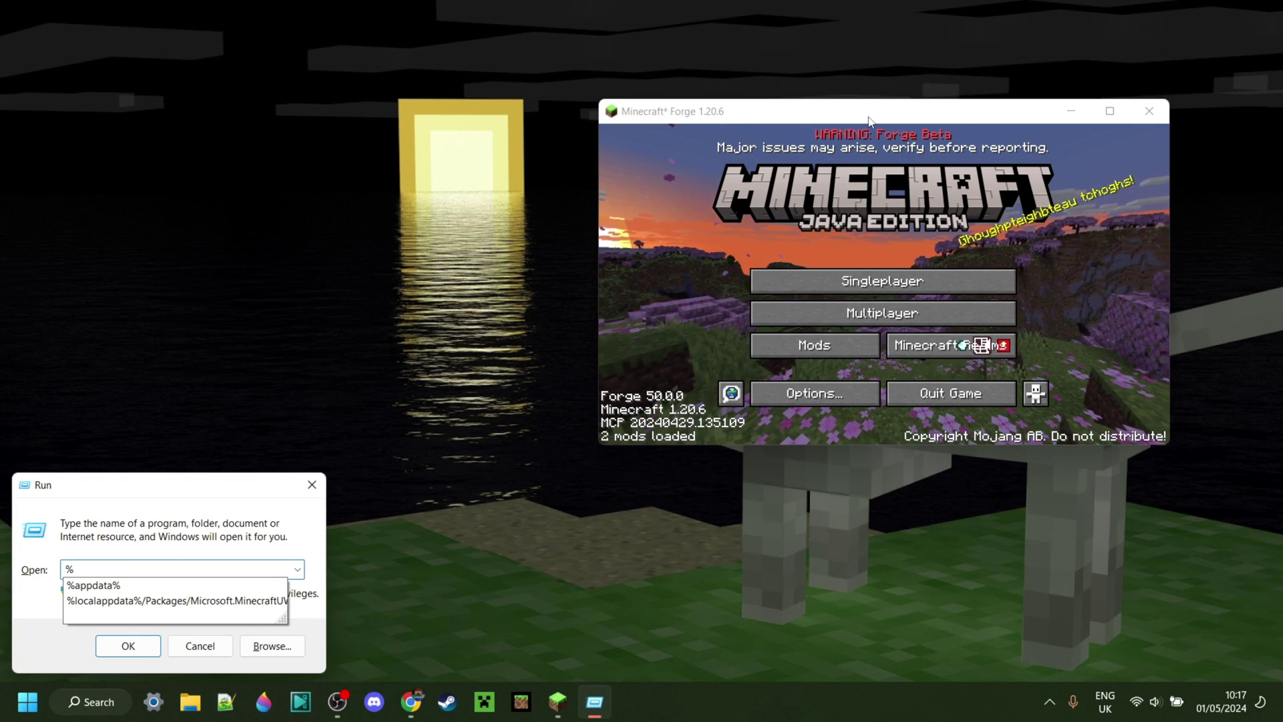
{"action": "type", "text": "appdata"}
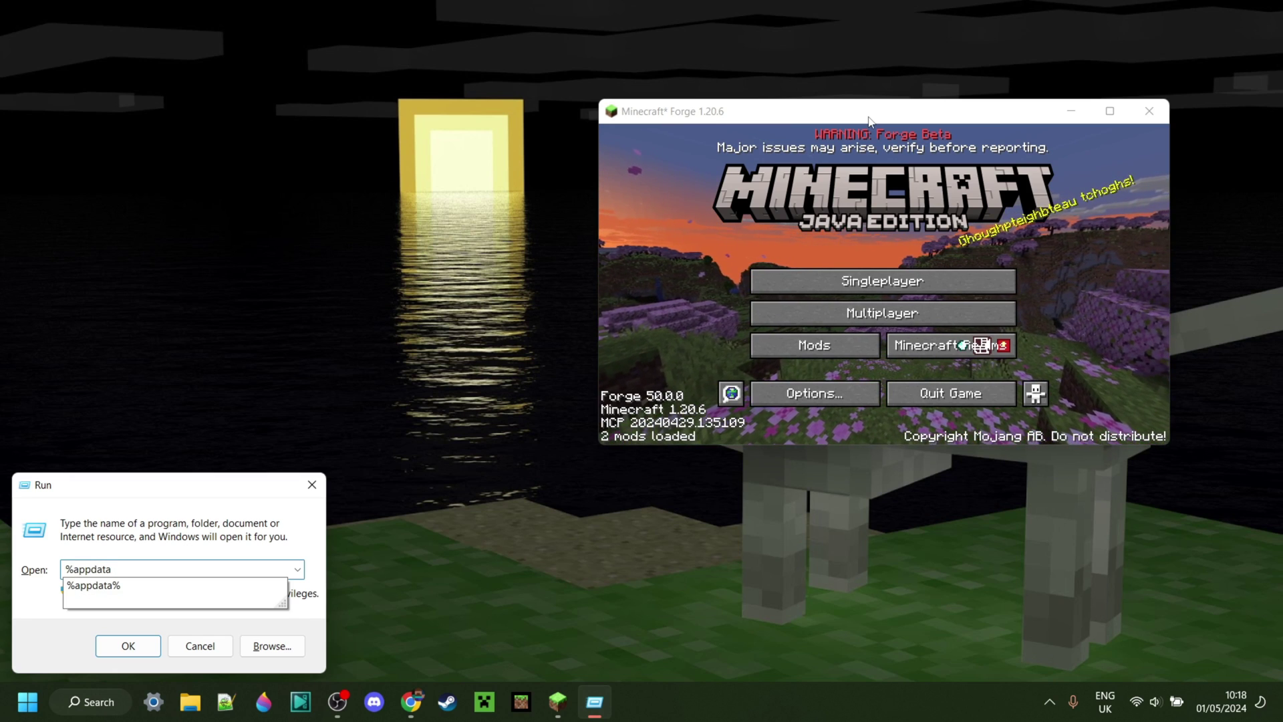
{"action": "type", "text": "%"}
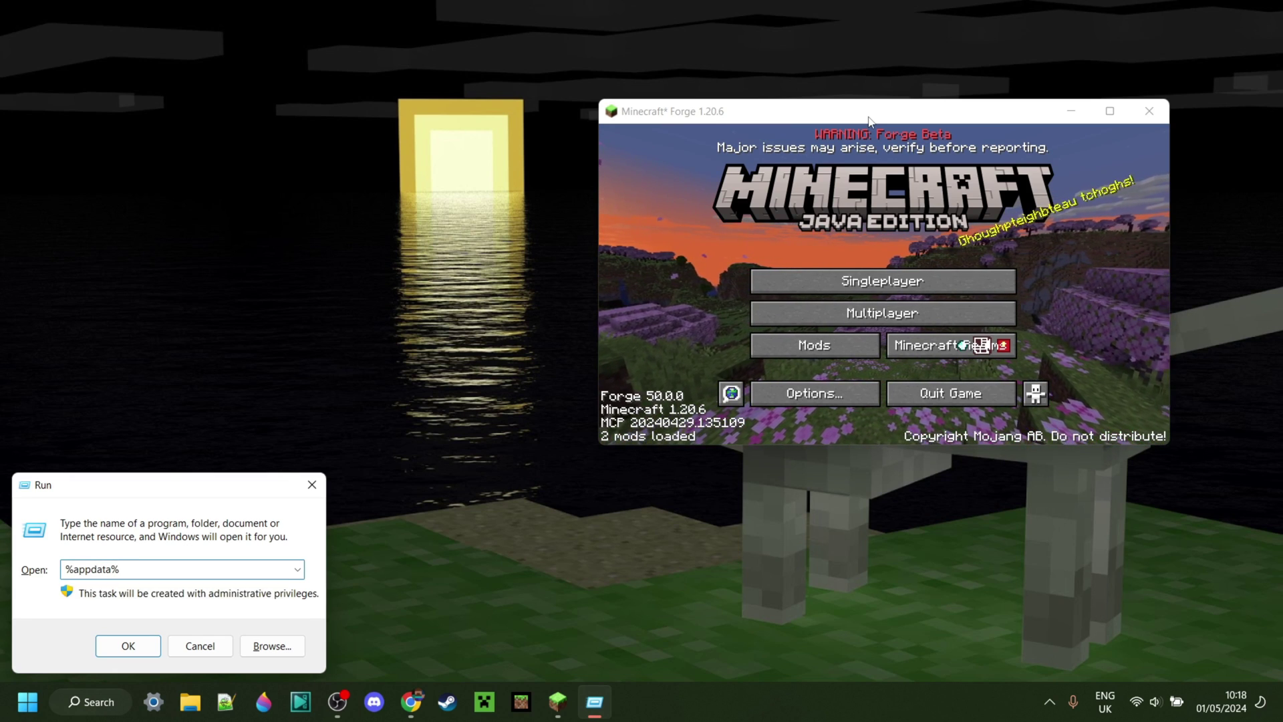
{"action": "key", "text": "Return"}
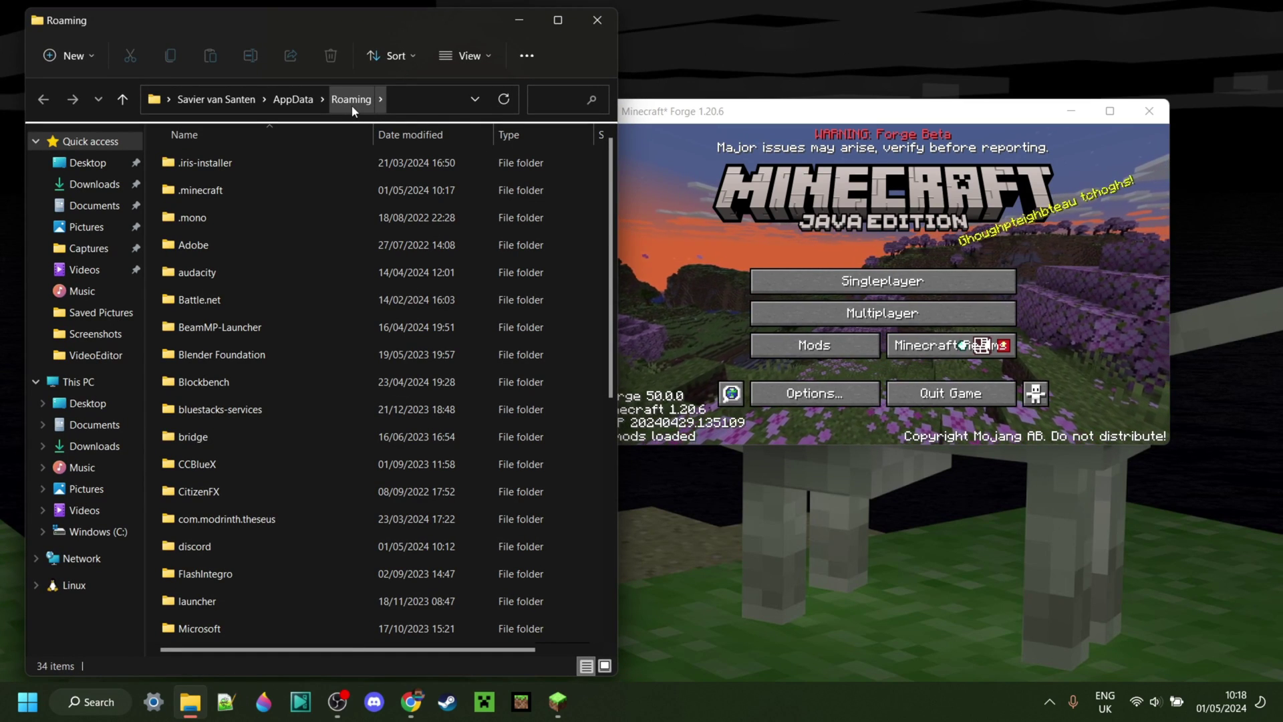
Open Roaming, then .minecraft, then its mods folder to confirm it is empty.
{"action": "left_click", "coordinate": [298, 104]}
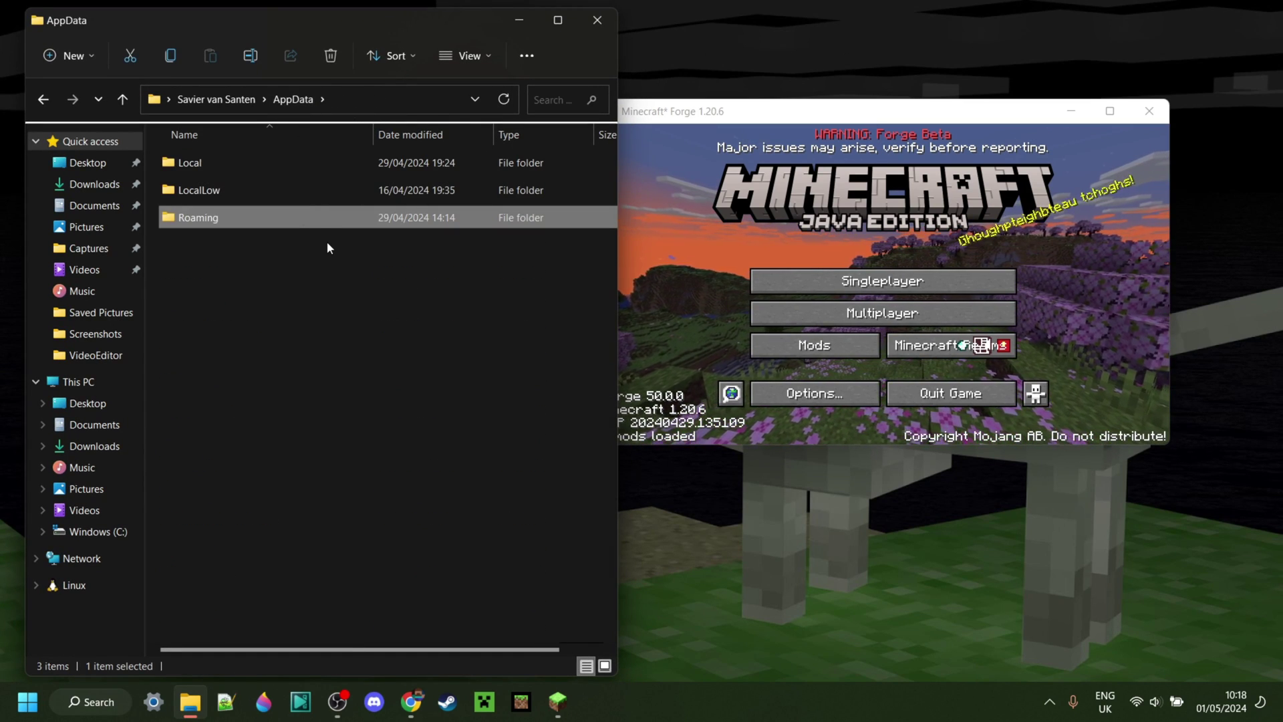
{"action": "double_click", "coordinate": [217, 224]}
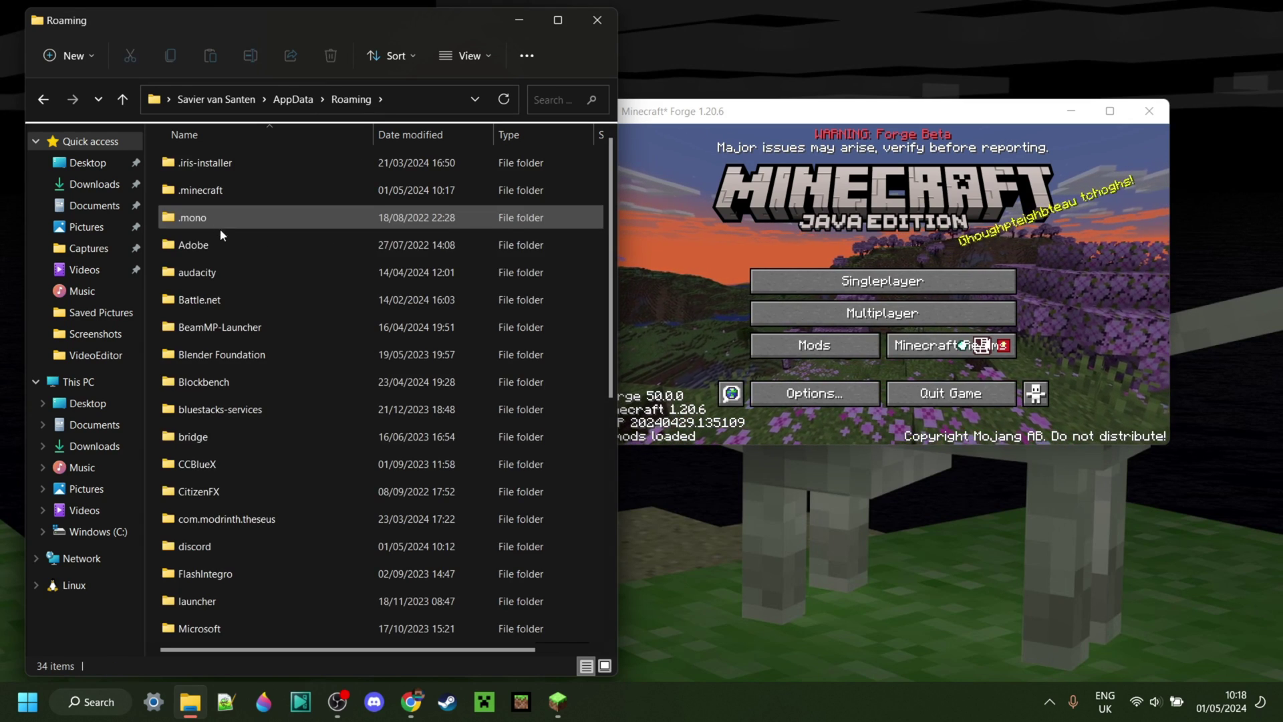
{"action": "double_click", "coordinate": [262, 194]}
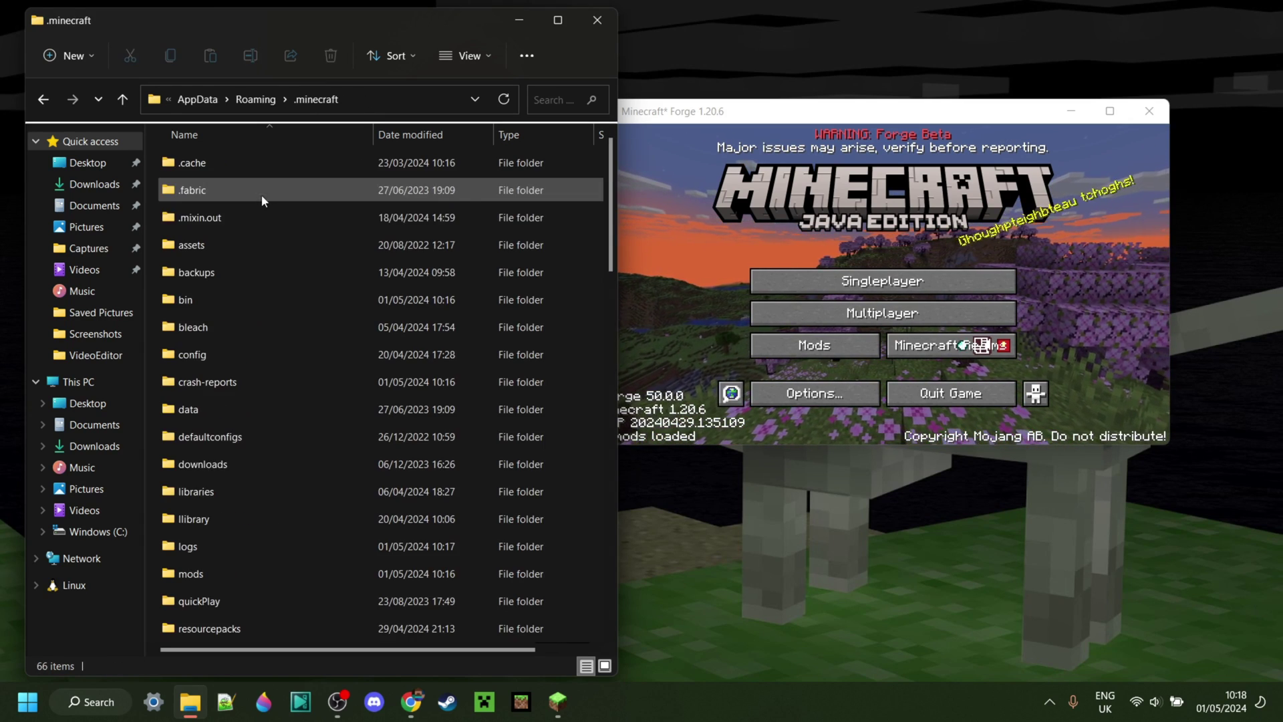
{"action": "double_click", "coordinate": [223, 575]}
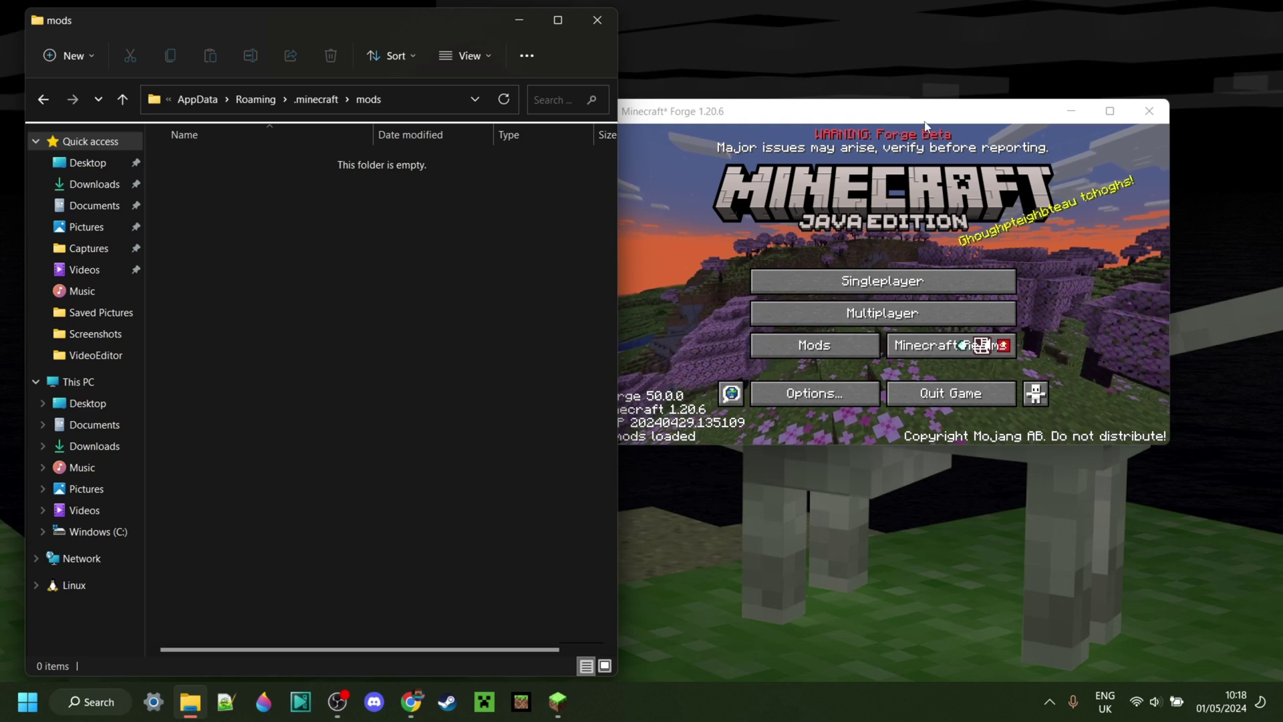
Return to the .minecraft folder and dismiss its background context menu.
{"action": "left_click", "coordinate": [317, 105]}
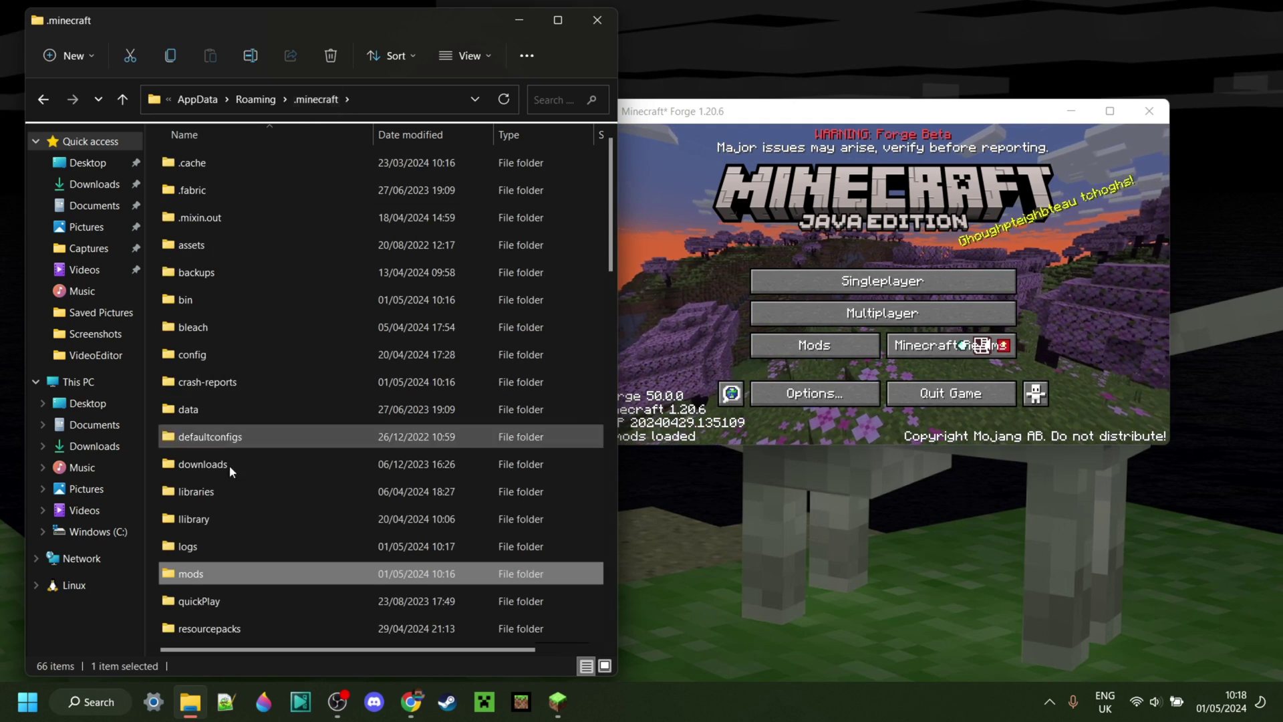
{"action": "left_click", "coordinate": [151, 572]}
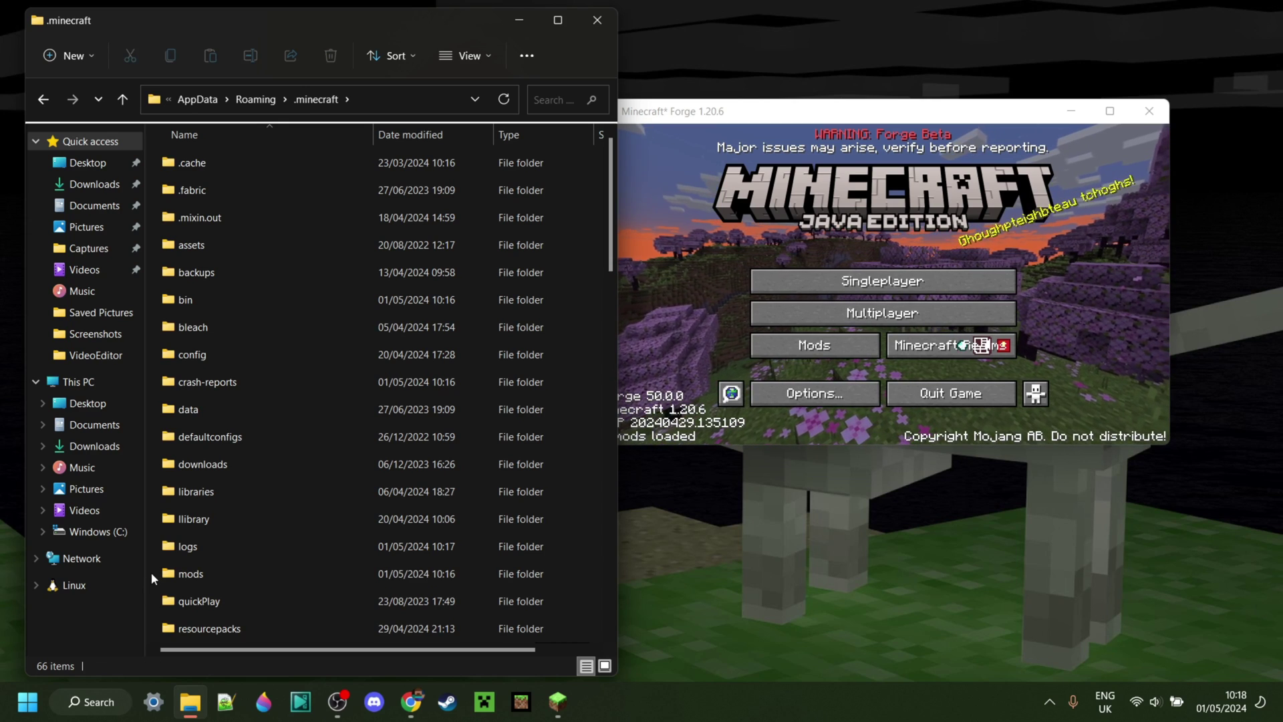
{"action": "right_click", "coordinate": [151, 571]}
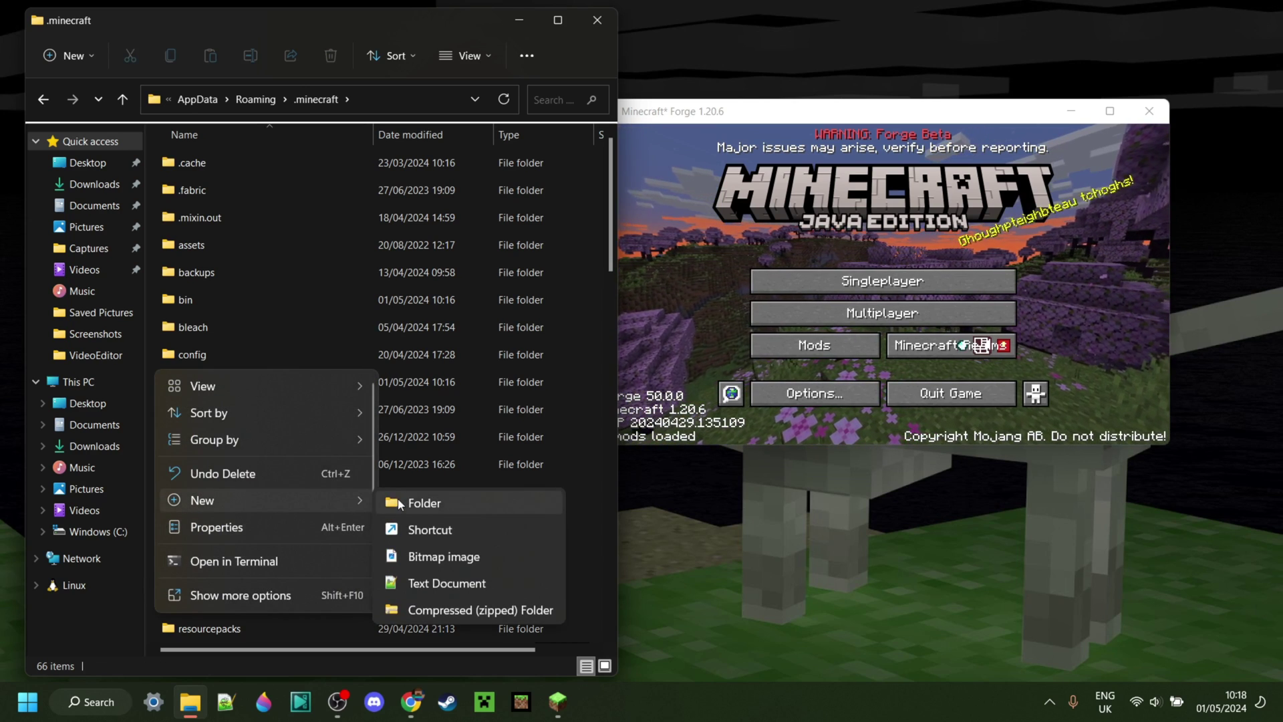
{"action": "left_click", "coordinate": [149, 533]}
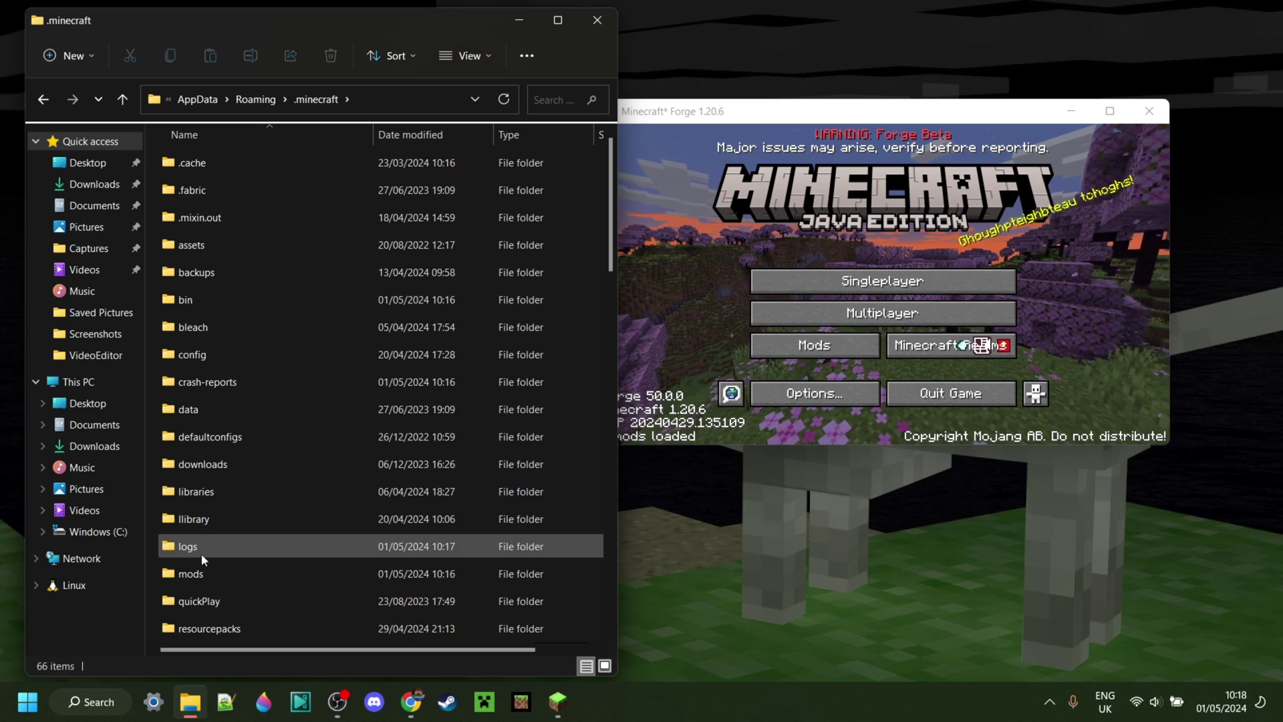